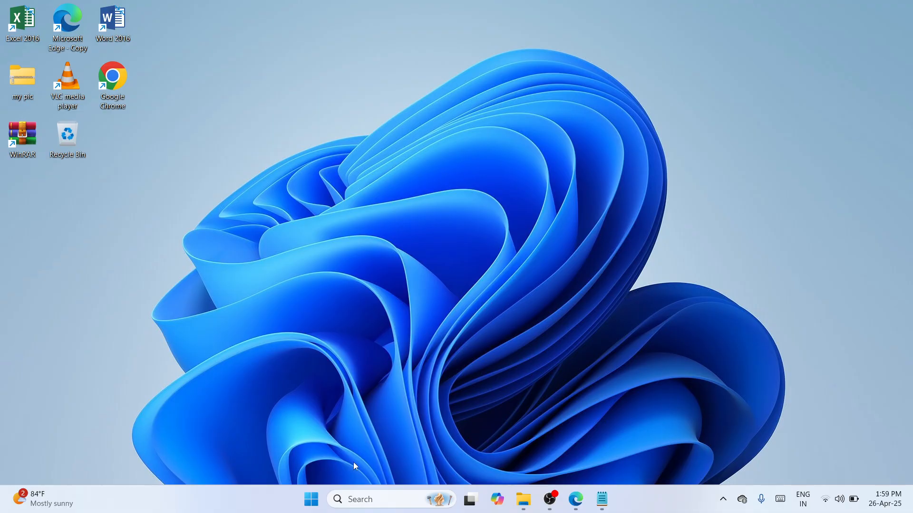
Step: Open System Information, check the System Type entry in the system summary, and close it
left_click(354, 498)
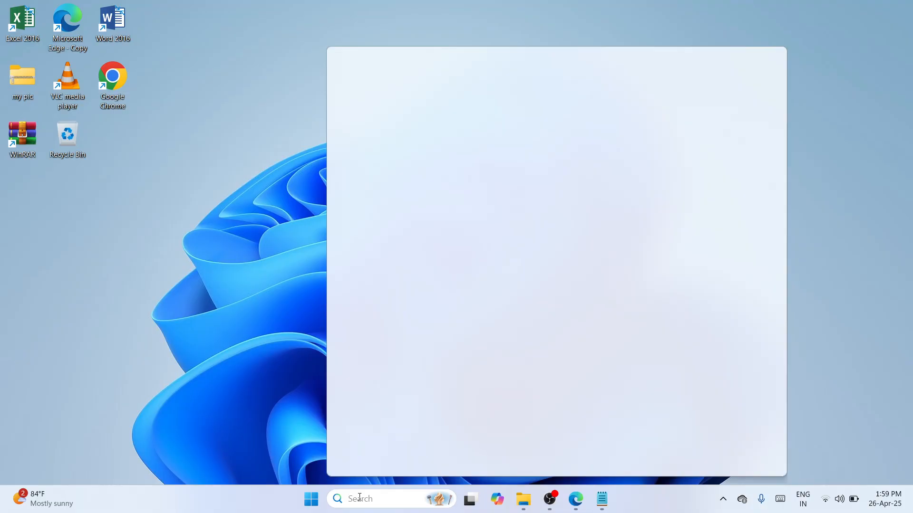
type("ifo")
key("BackSpace")
key("BackSpace")
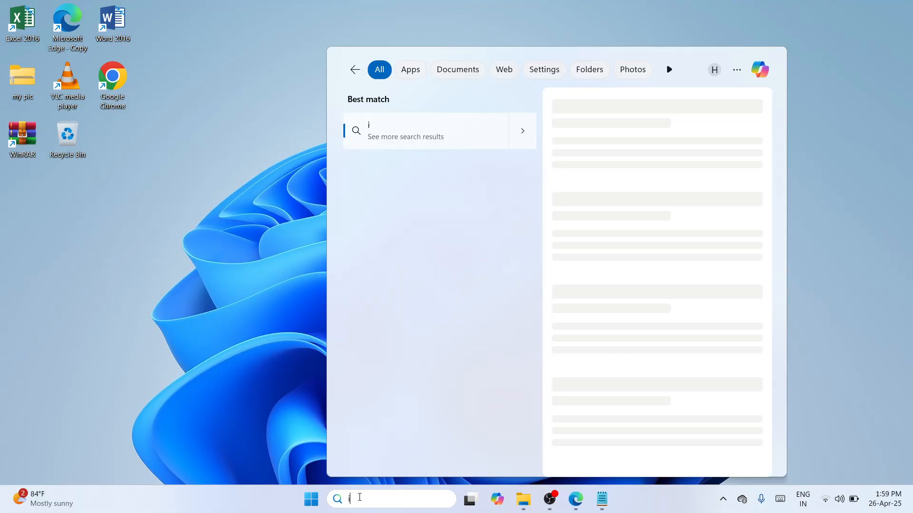
type("nfo")
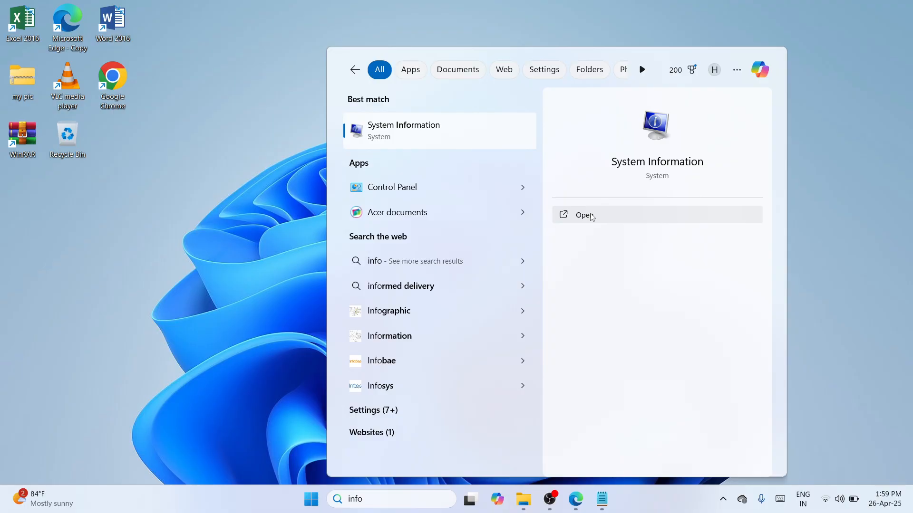
left_click(590, 217)
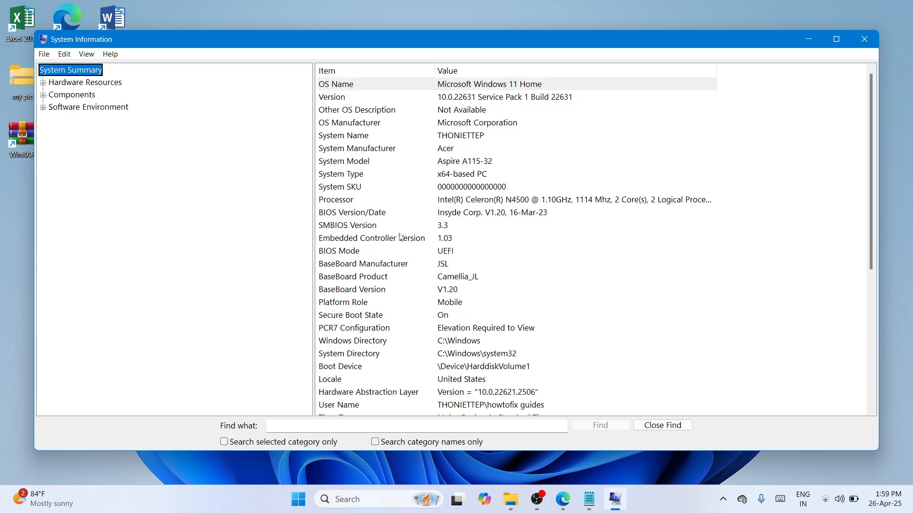
left_click(366, 178)
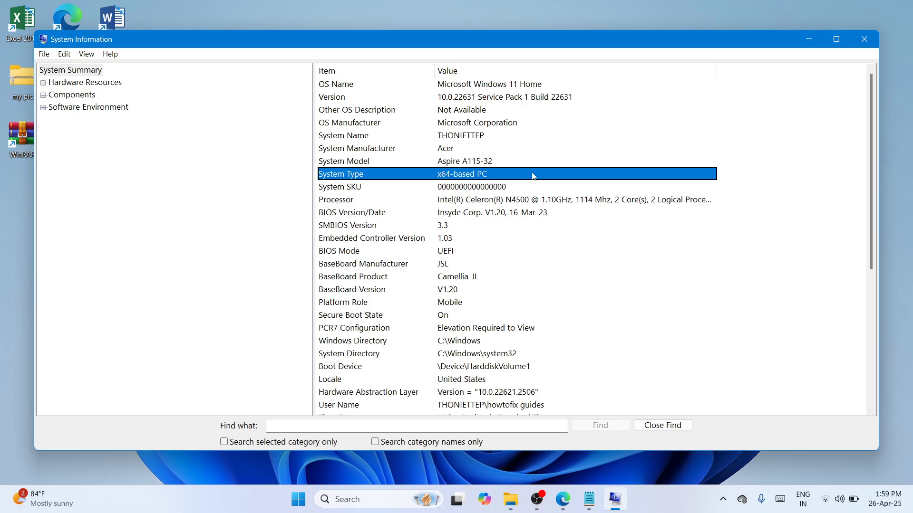
left_click(871, 40)
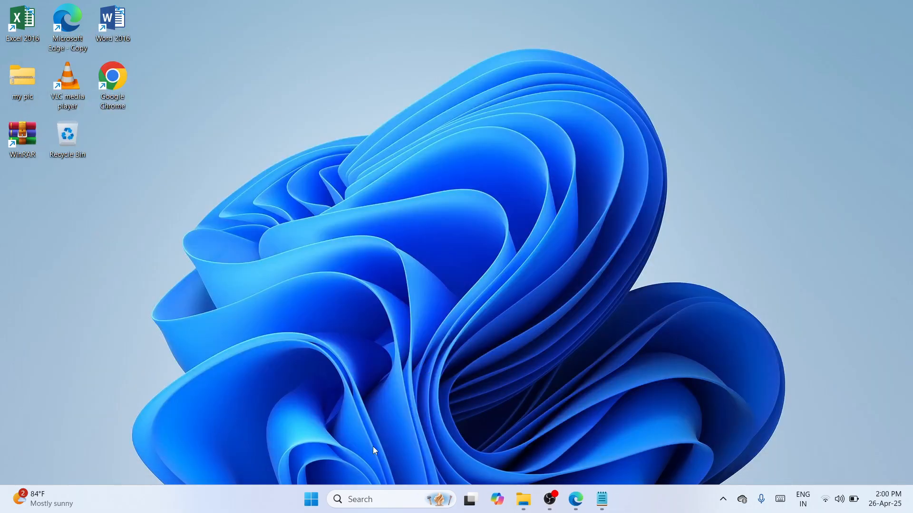
Step: Open Google Chrome and load the copied mega.nz file link for the HP Deskjet Ink Advantage 1515 driver
left_click(368, 496)
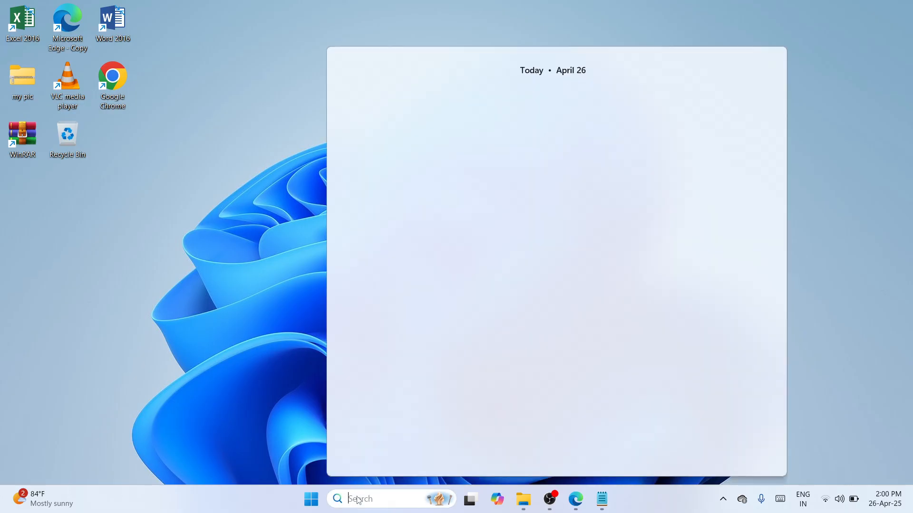
type("chrome")
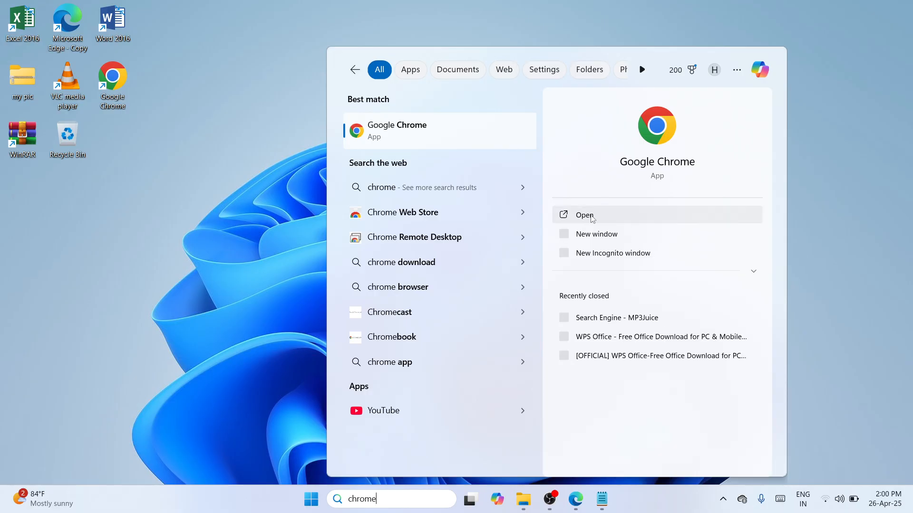
left_click(588, 219)
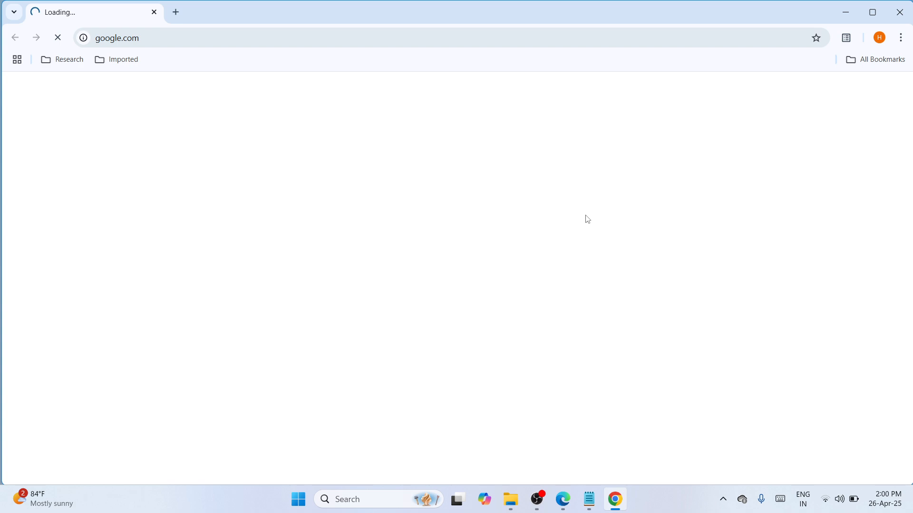
left_click(403, 39)
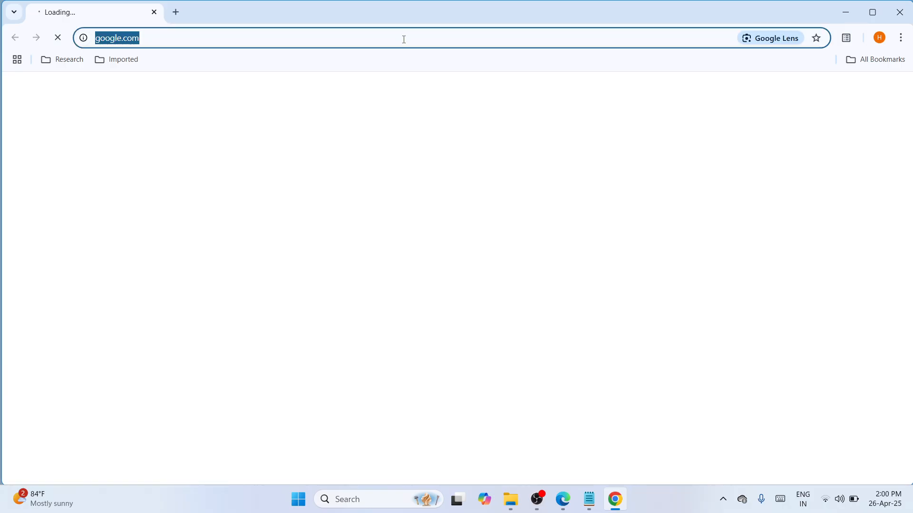
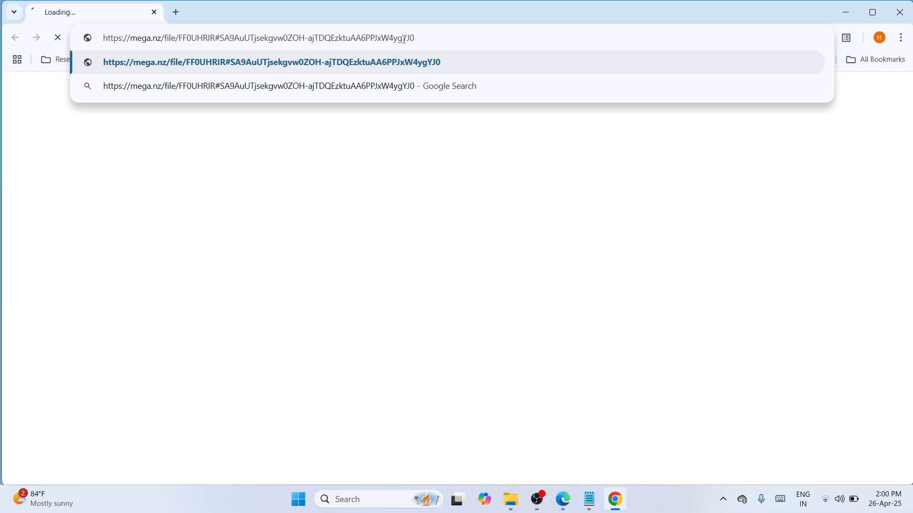
key("Return")
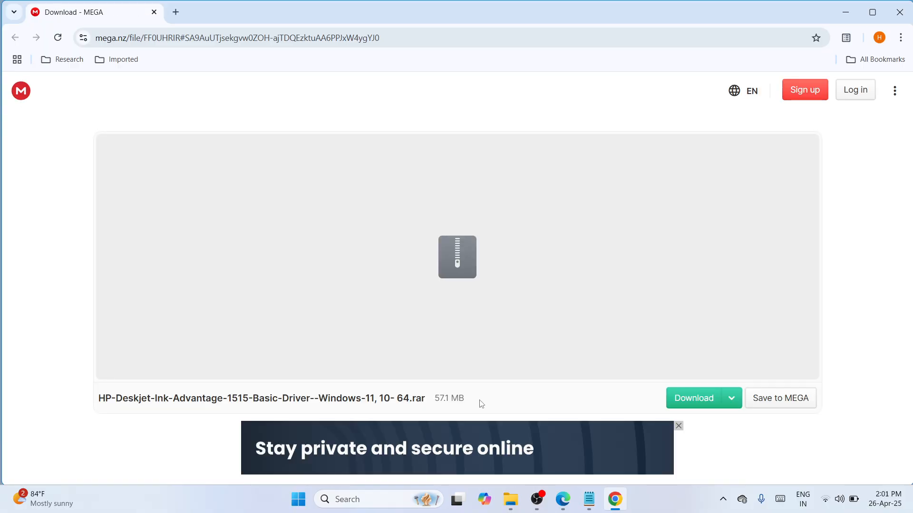
Step: Download the HP-Deskjet-Ink-Advantage-1515-Basic-Driver--Windows-11, 10- 64.rar archive and show it in its folder
left_click(694, 403)
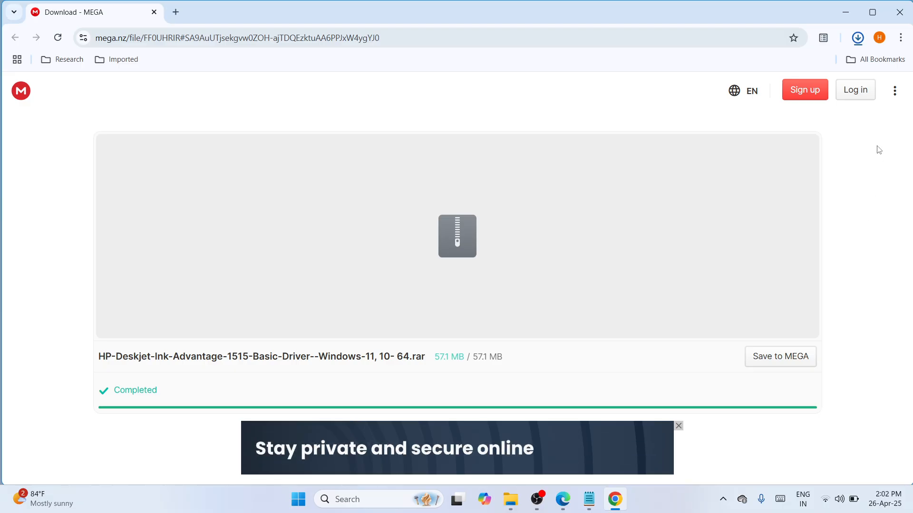
left_click(859, 40)
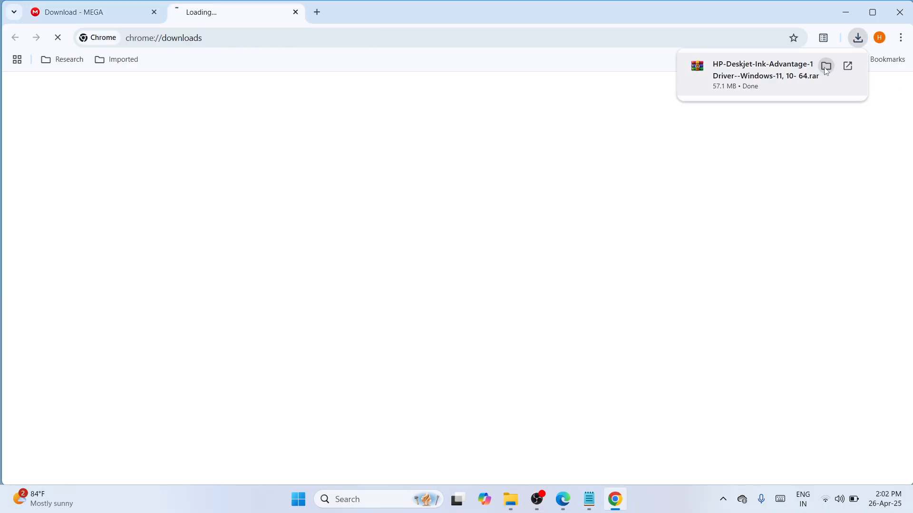
left_click(827, 67)
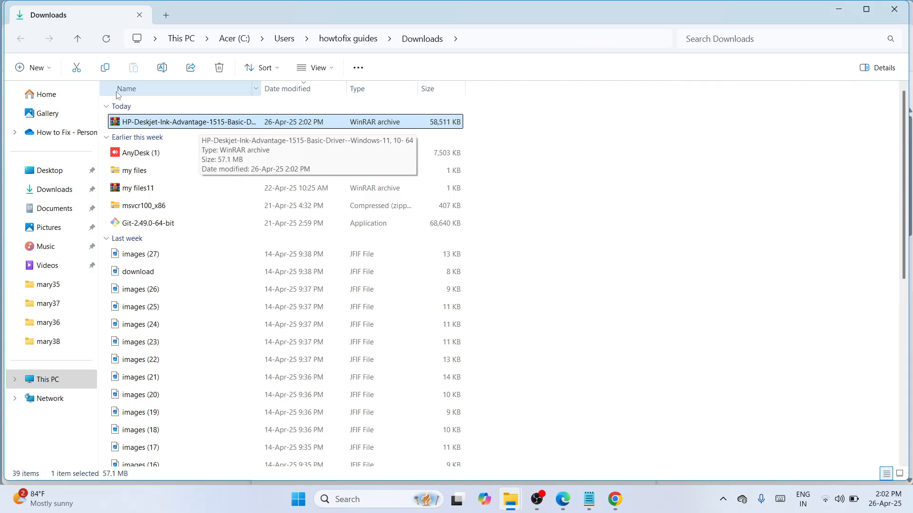
Step: Move the downloaded driver archive from Downloads to the upper middle of the desktop, closing the folder and browser windows
left_click(77, 68)
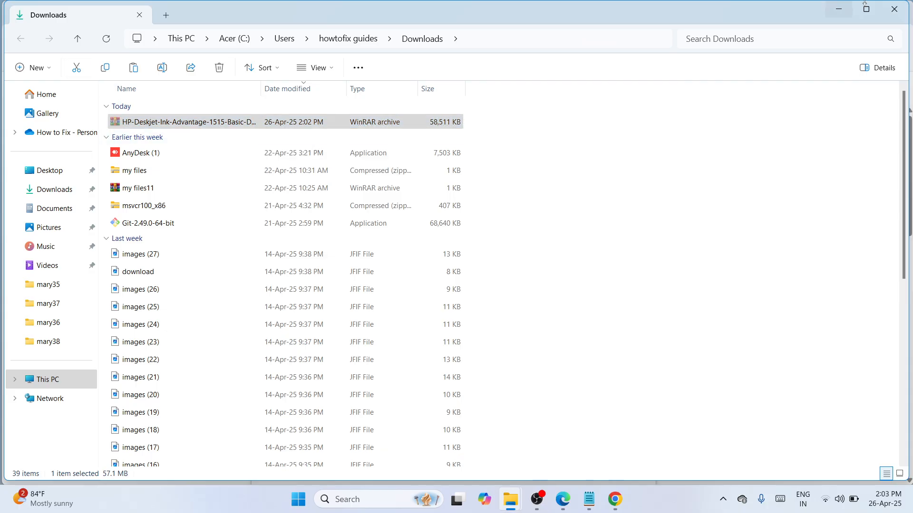
left_click(891, 8)
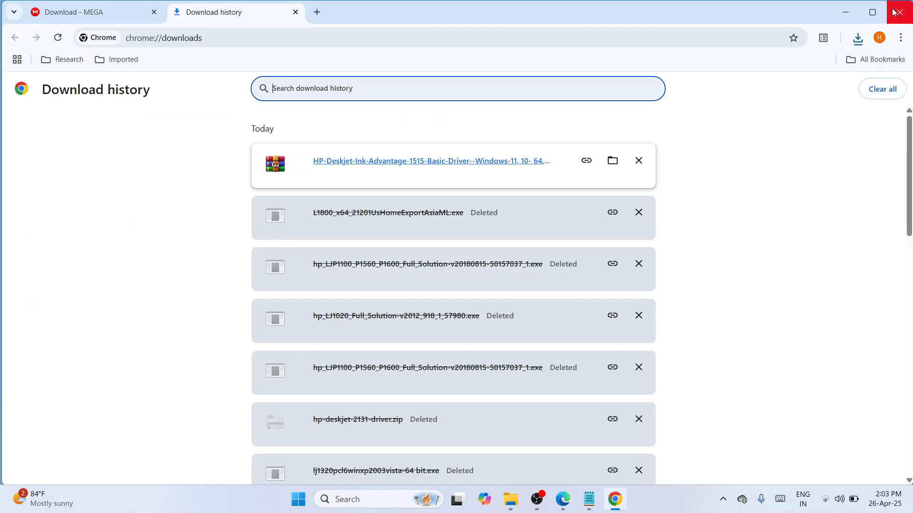
left_click(893, 12)
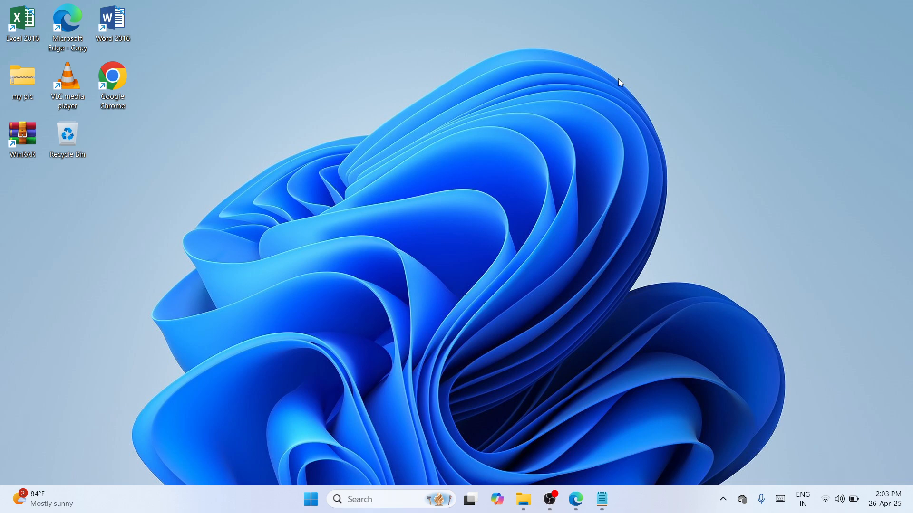
right_click(467, 120)
left_click(485, 136)
left_click_drag(27, 238, 389, 122)
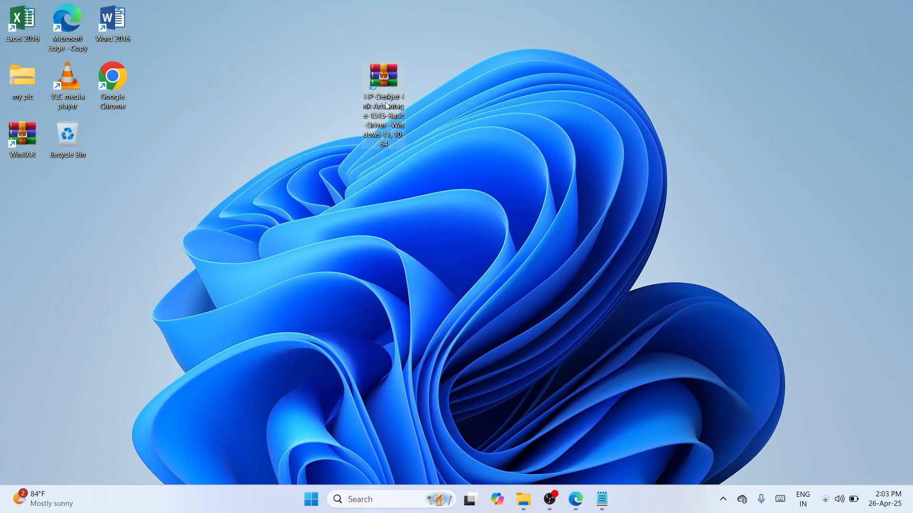
Step: Extract the driver archive with WinRAR into its own desktop folder and place that folder beside the archive
right_click(385, 103)
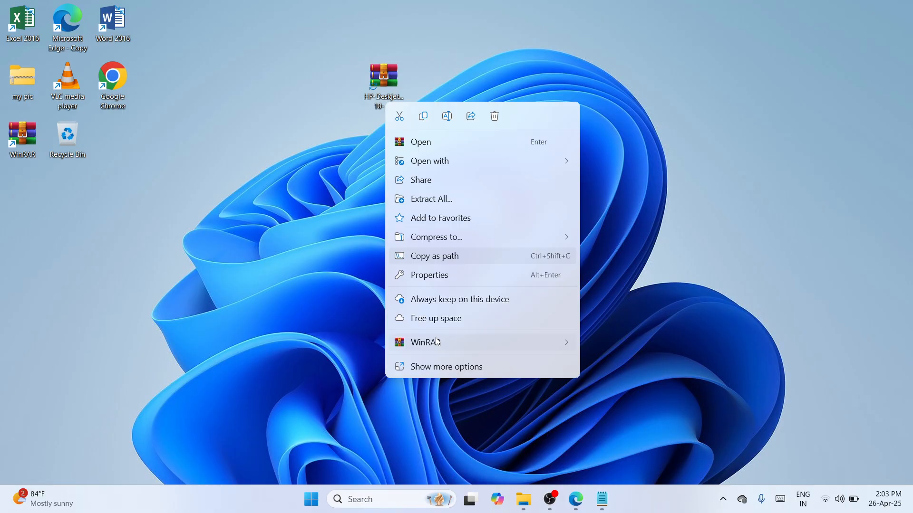
mouse_move(436, 341)
left_click(628, 375)
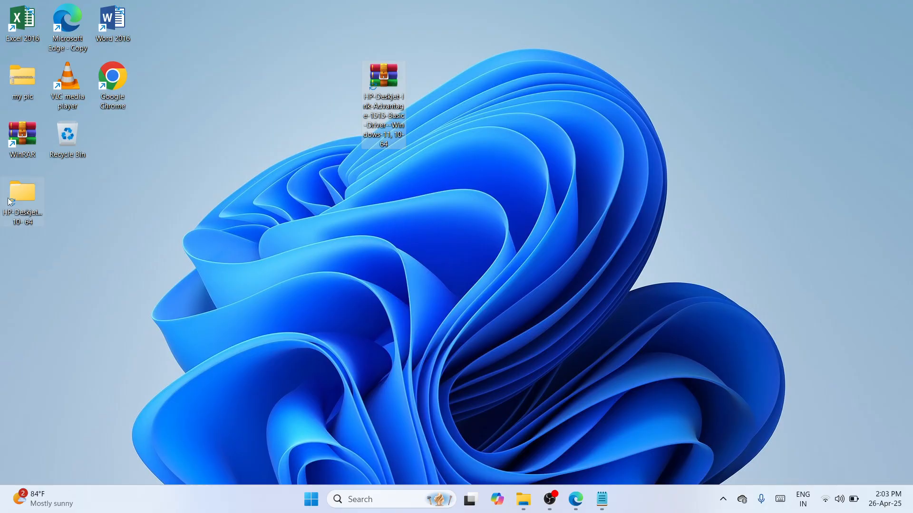
left_click_drag(10, 202, 310, 86)
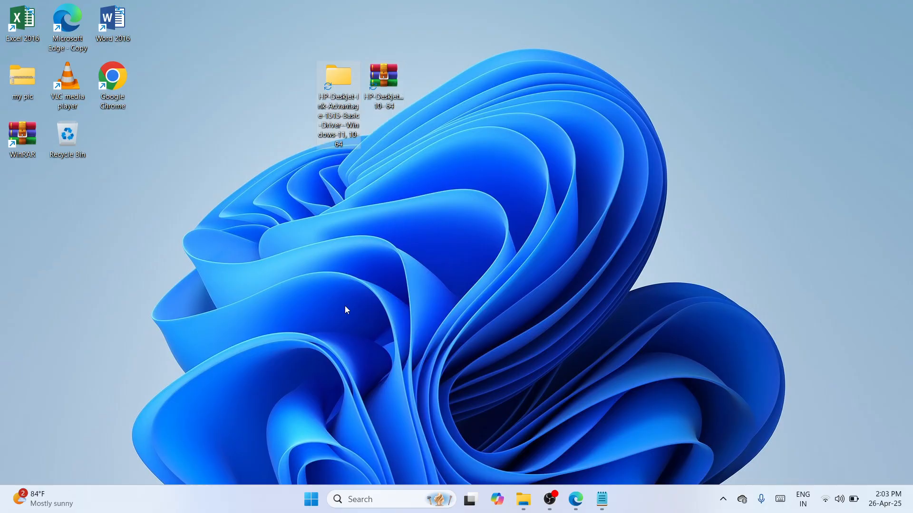
Step: Open Settings and go from the Bluetooth & devices page to the classic Devices and Printers window
left_click(357, 500)
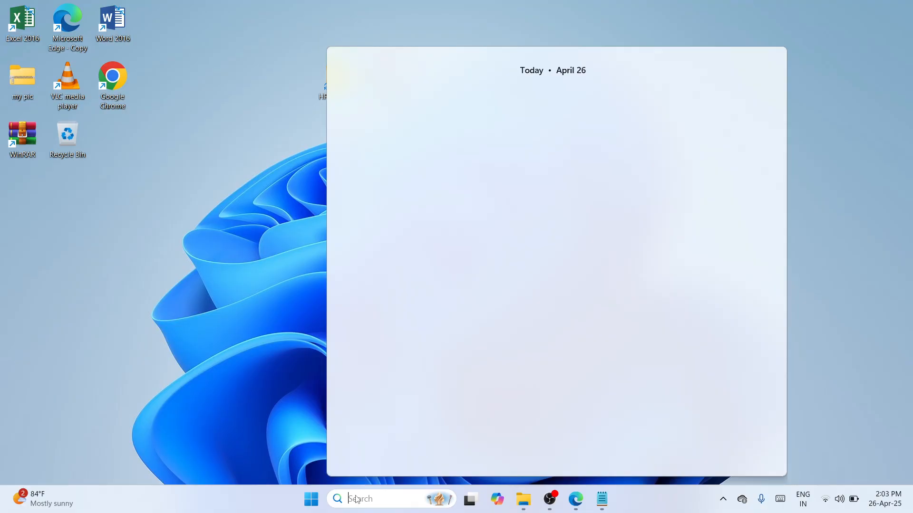
type("sett")
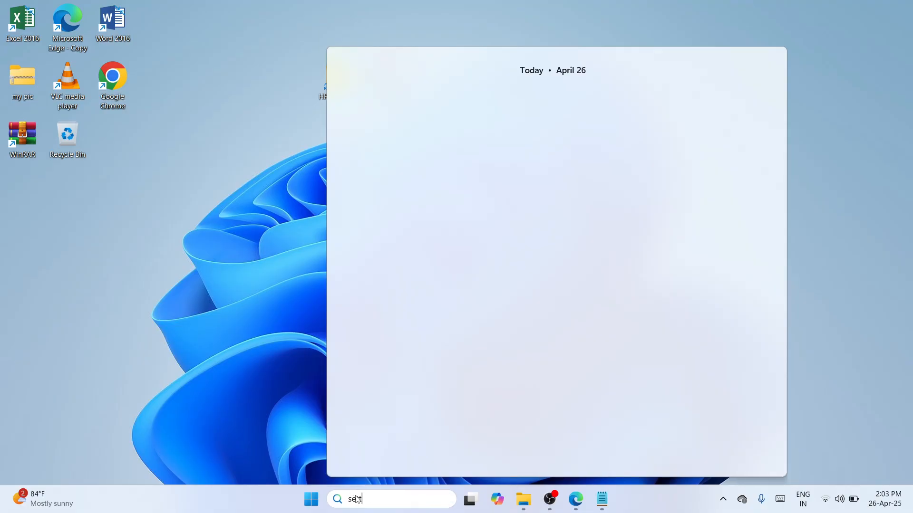
type("ings")
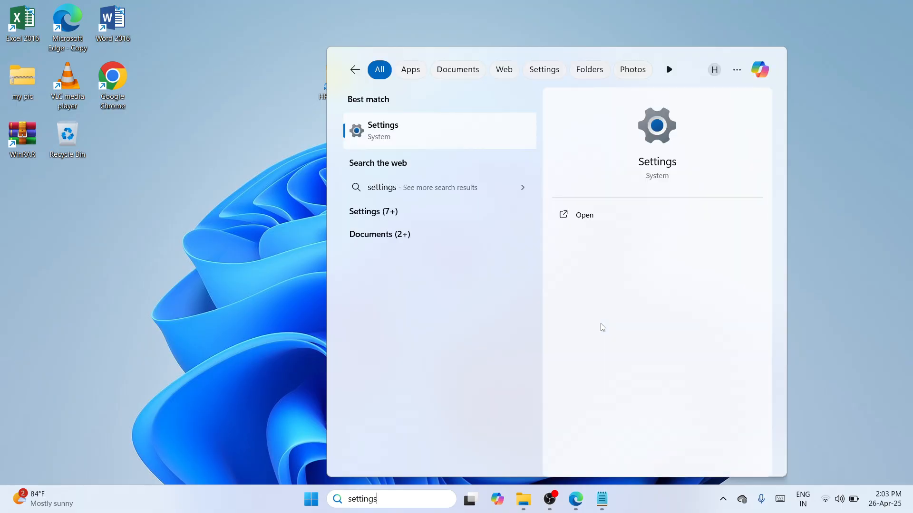
left_click(611, 224)
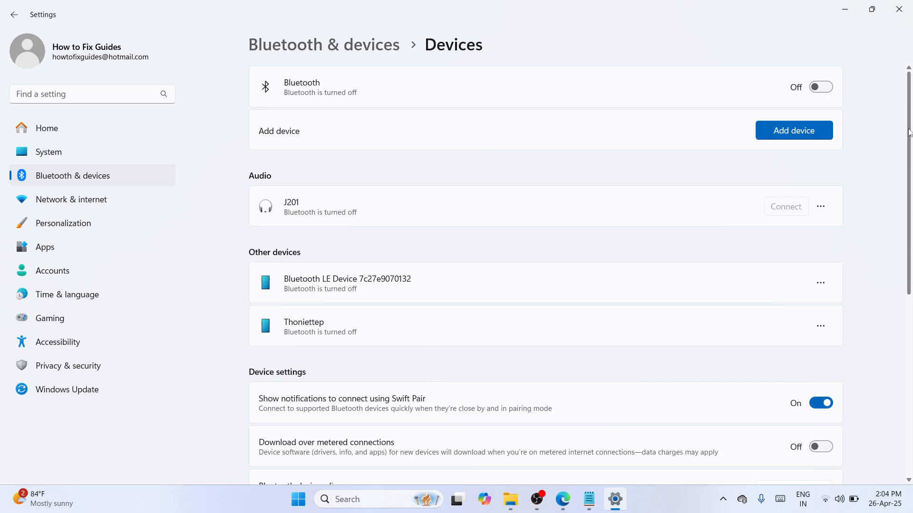
left_click_drag(909, 133, 911, 350)
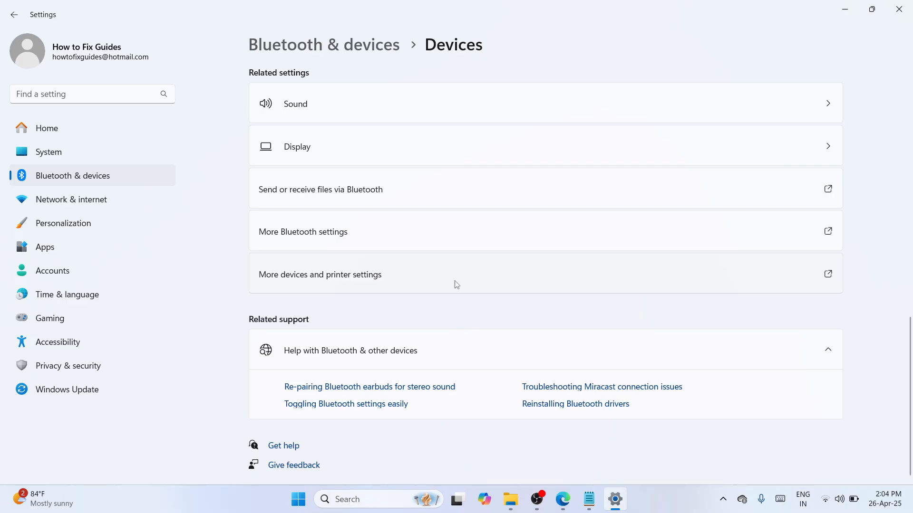
left_click(456, 284)
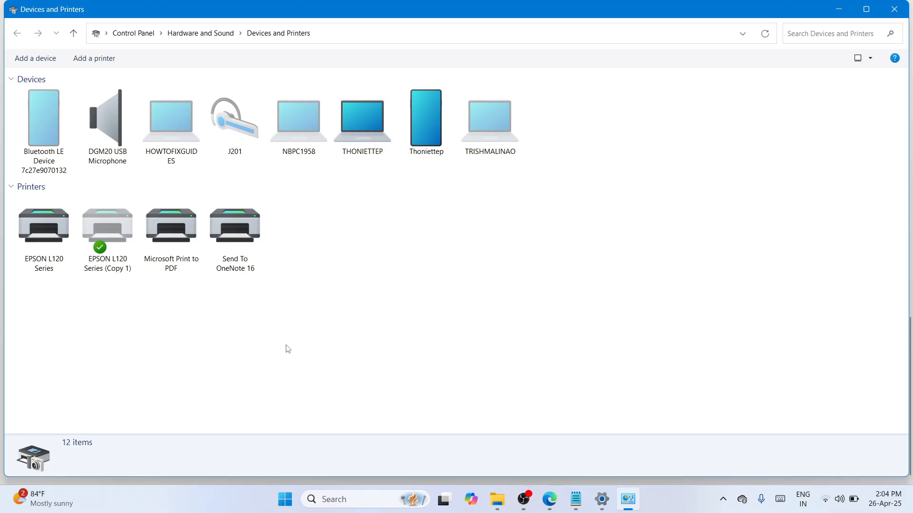
Step: Start adding an unlisted printer as a local or network printer with manual settings
left_click(89, 62)
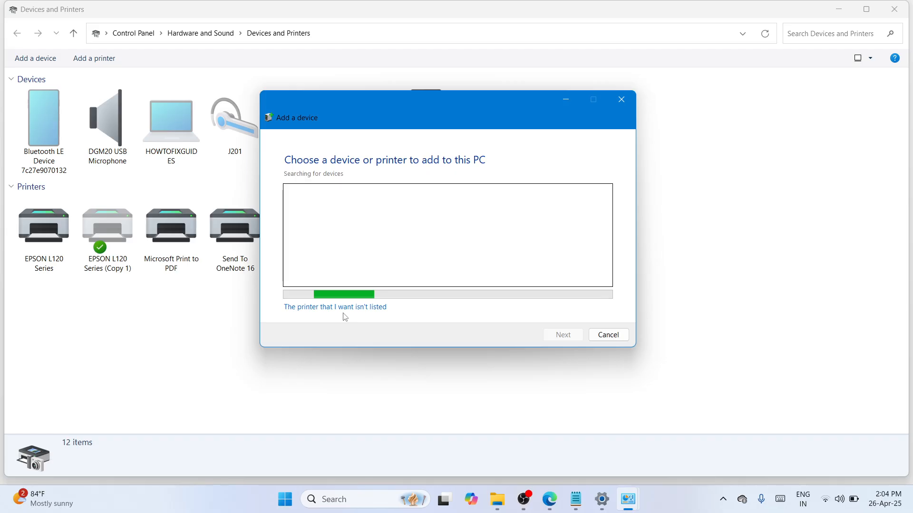
left_click(355, 307)
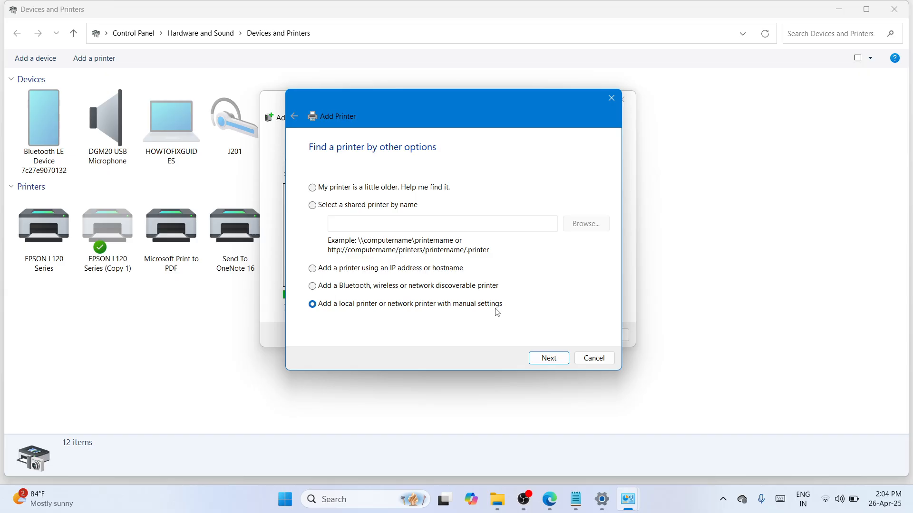
key("Return")
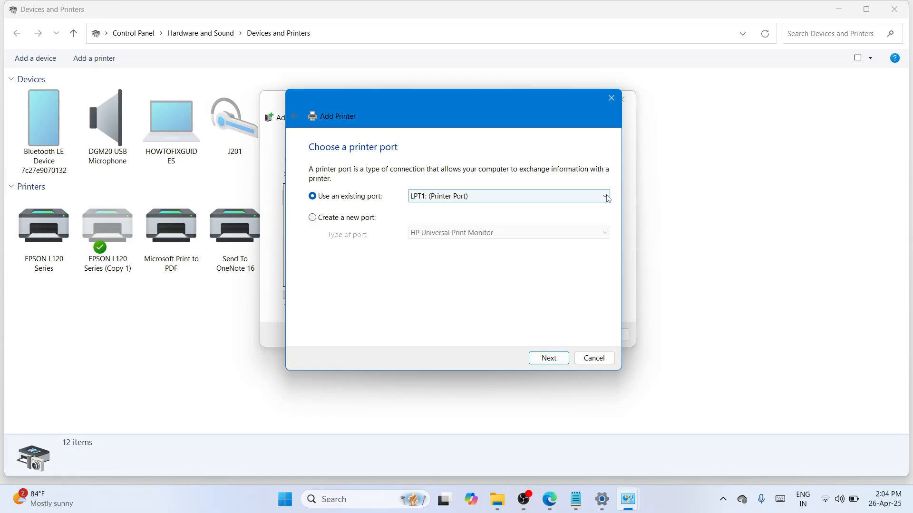
Step: Use the existing port USB001 (Virtual printer port for USB) for the new printer and continue
left_click(605, 197)
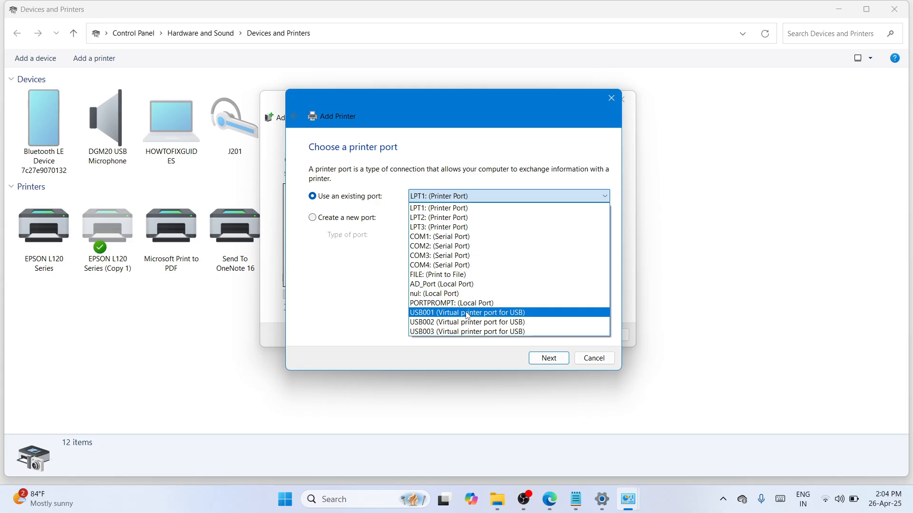
left_click(468, 314)
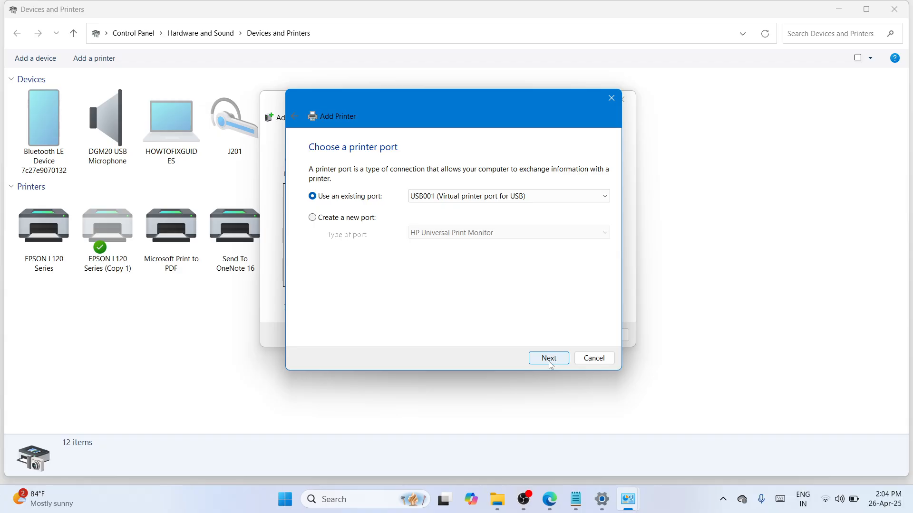
left_click(549, 360)
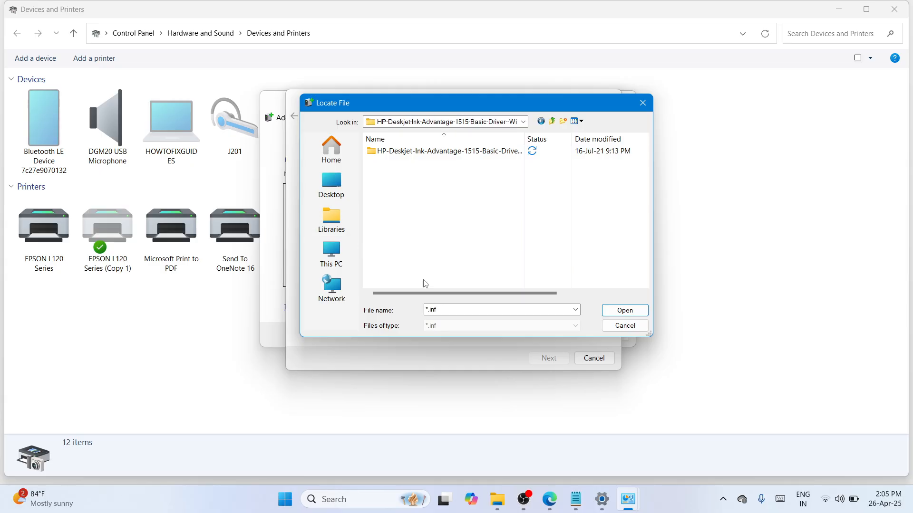
Step: Load the HPWia_DJ1510 setup file from the extracted driver folder as the installation disk and accept the HP Deskjet 1510 series driver
double_click(477, 151)
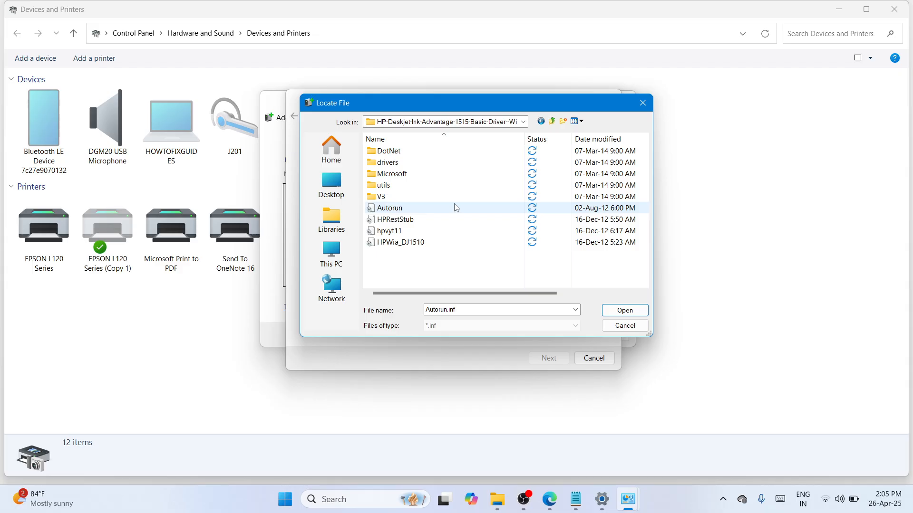
left_click(401, 242)
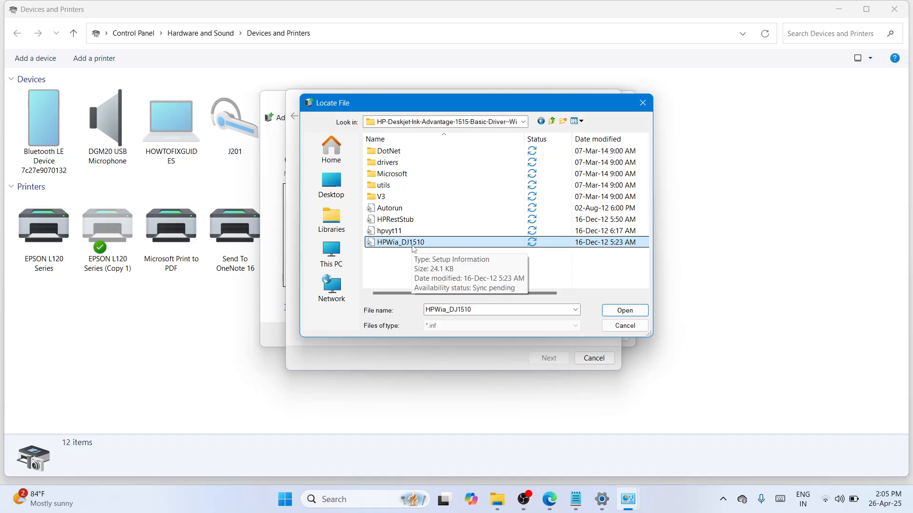
left_click(625, 311)
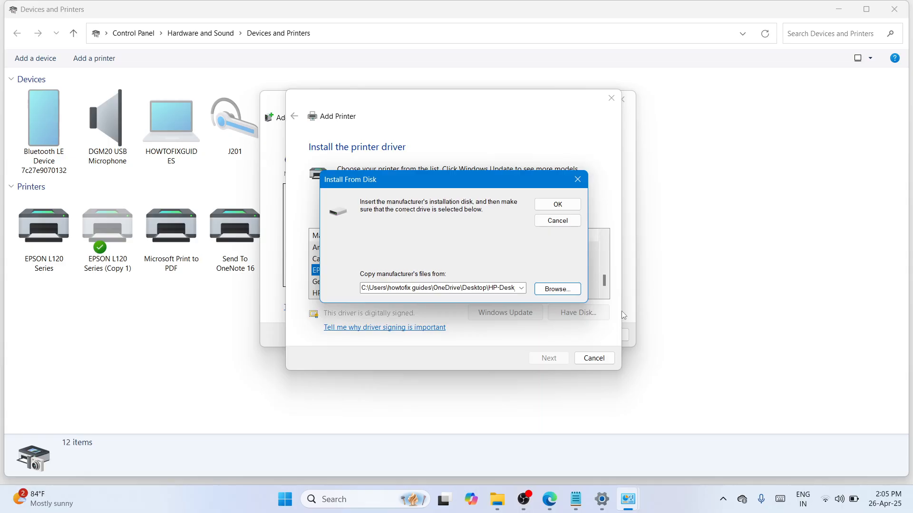
left_click(545, 207)
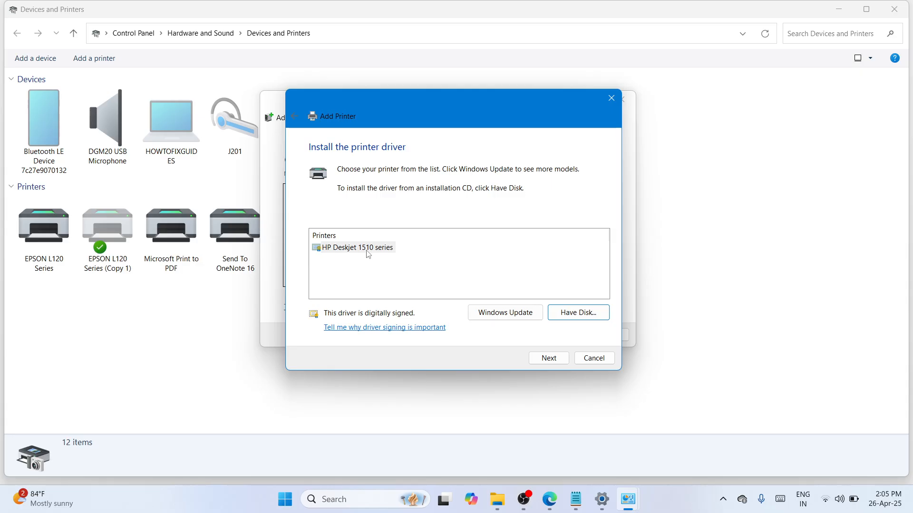
left_click(549, 359)
Step: Name the printer HP Deskjet 1515 series and allow the driver software installation to make changes to the device
left_click(431, 171)
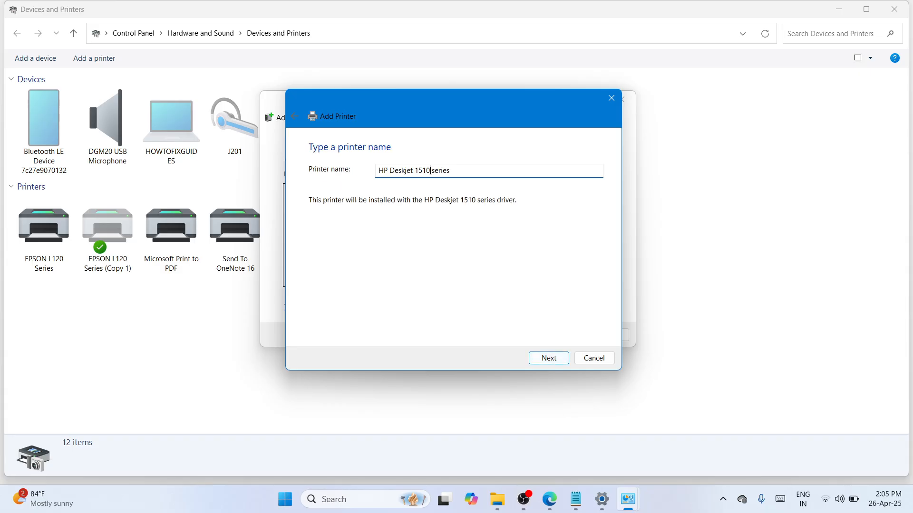
key("BackSpace")
type("5")
left_click(565, 357)
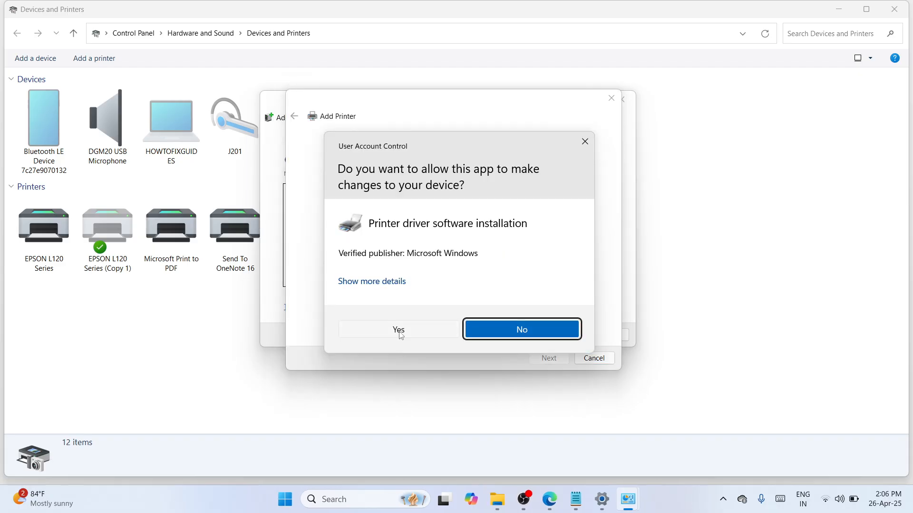
left_click(399, 331)
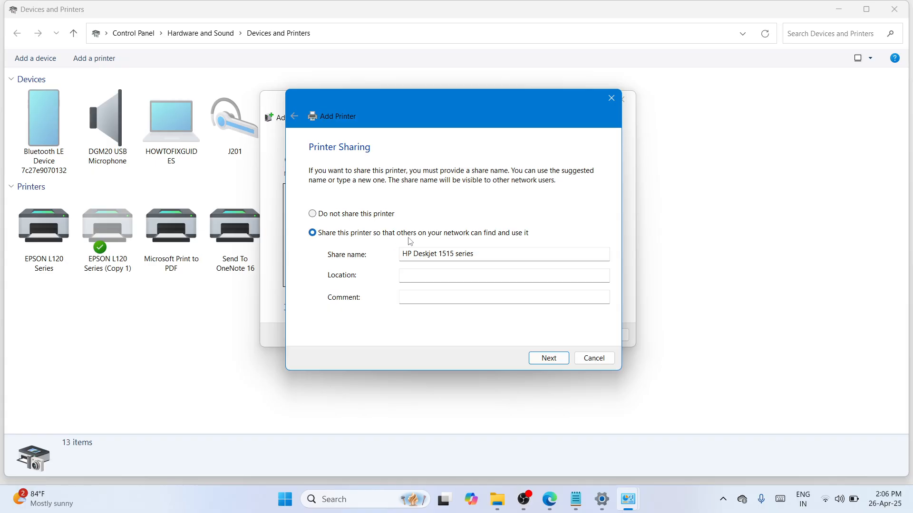
Step: Keep the printer shared as HP Deskjet 1515 series and finish the wizard without making it the default printer
left_click(552, 364)
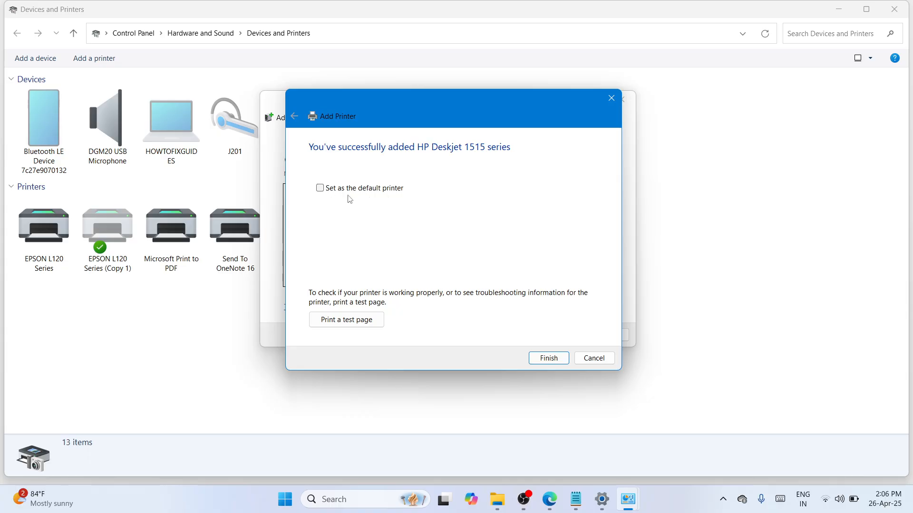
left_click(550, 360)
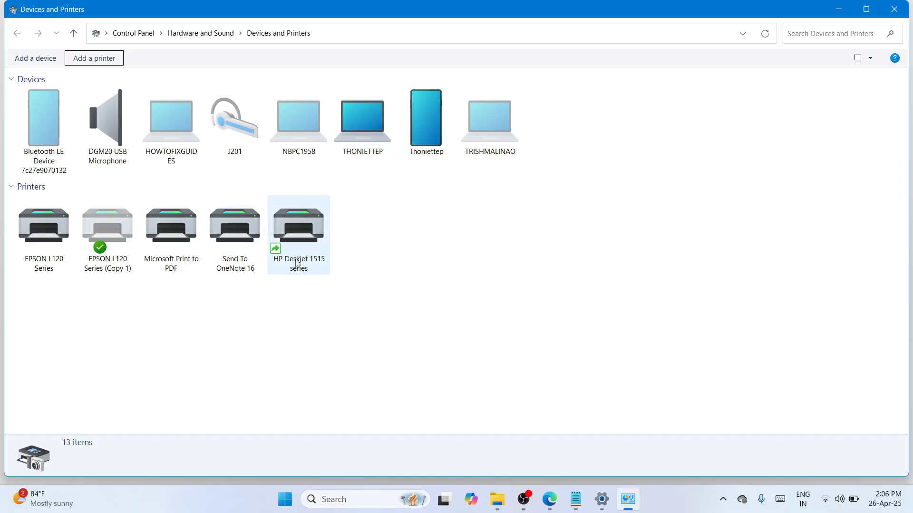
mouse_move(312, 264)
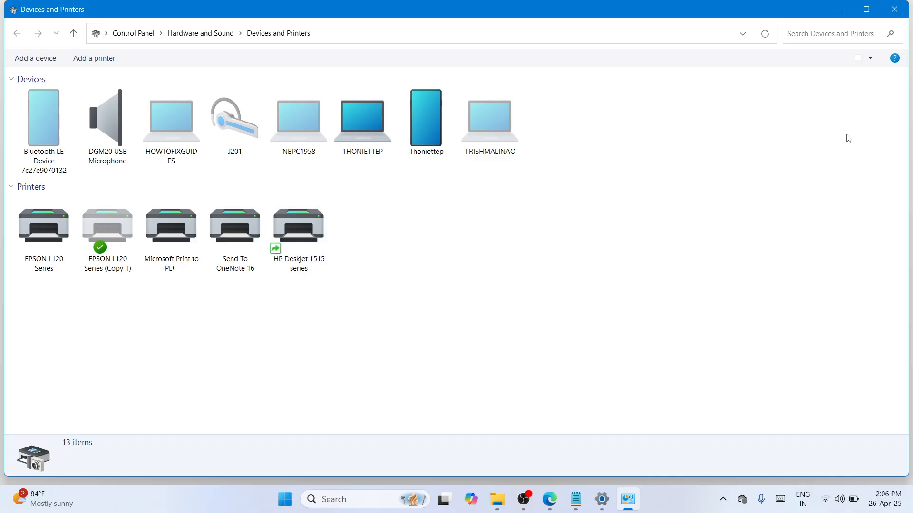
Step: Minimize the Devices and Printers window and close Settings to return to the desktop
left_click(840, 9)
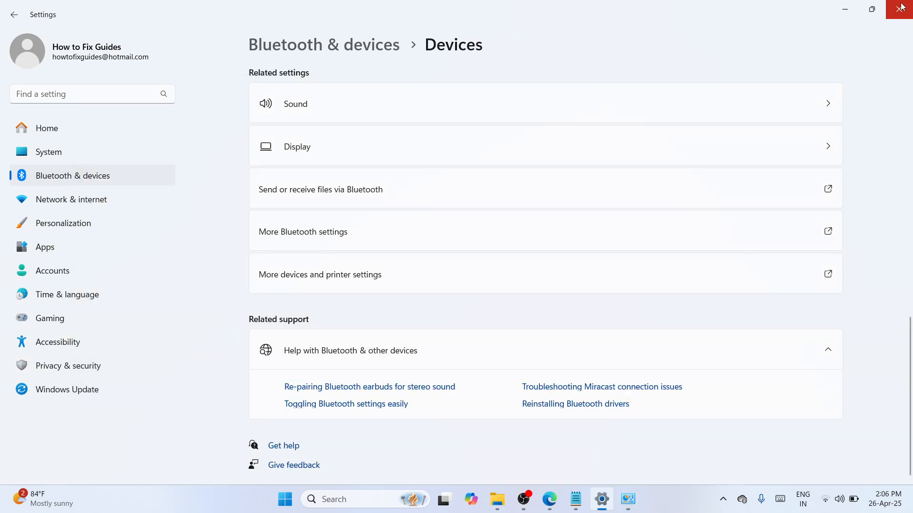
key("super+d")
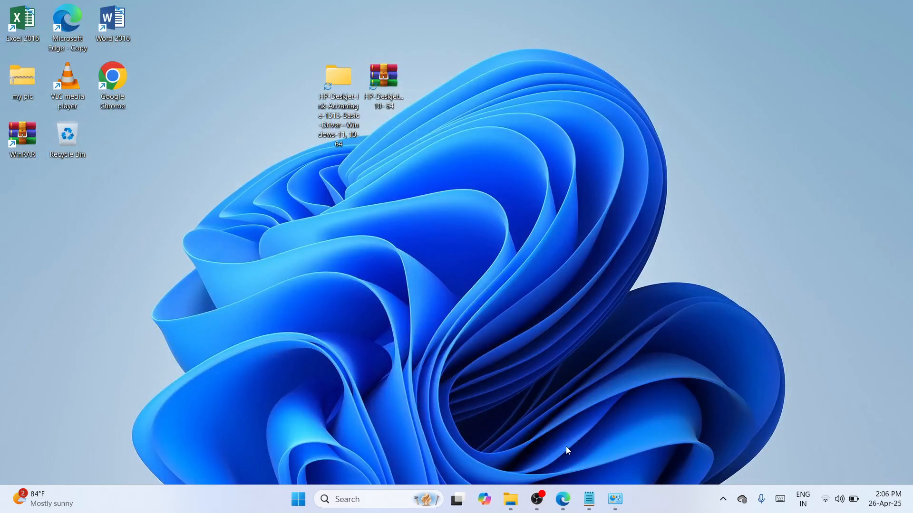
left_click(539, 498)
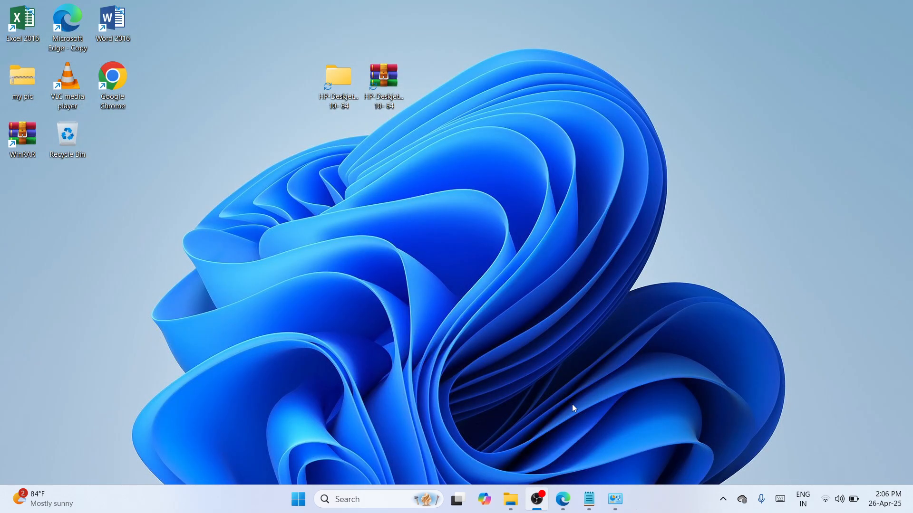